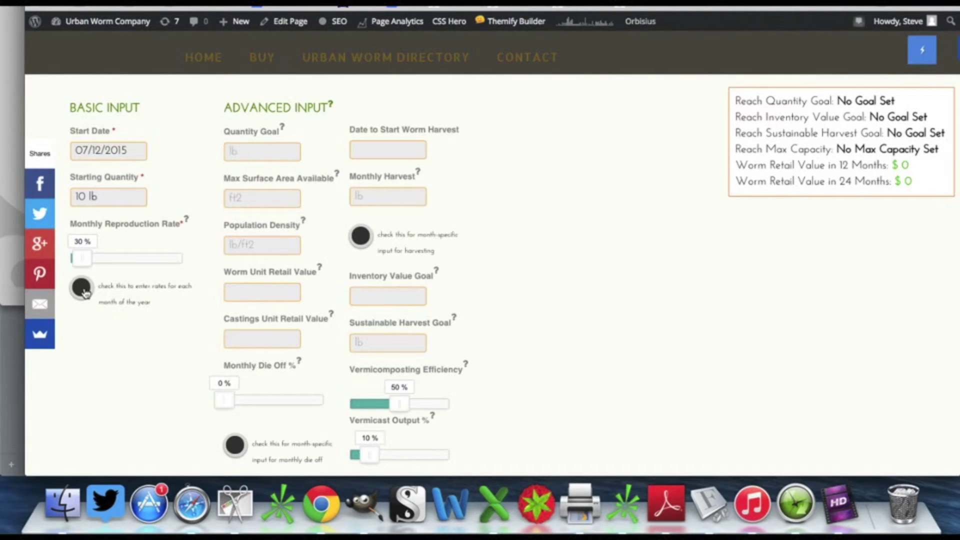
# Turn on per-month reproduction rates: July 25, August 30, September 20
pyautogui.click(83, 290)
pyautogui.scroll(-4, 178, 323)
pyautogui.scroll(-3, 178, 322)
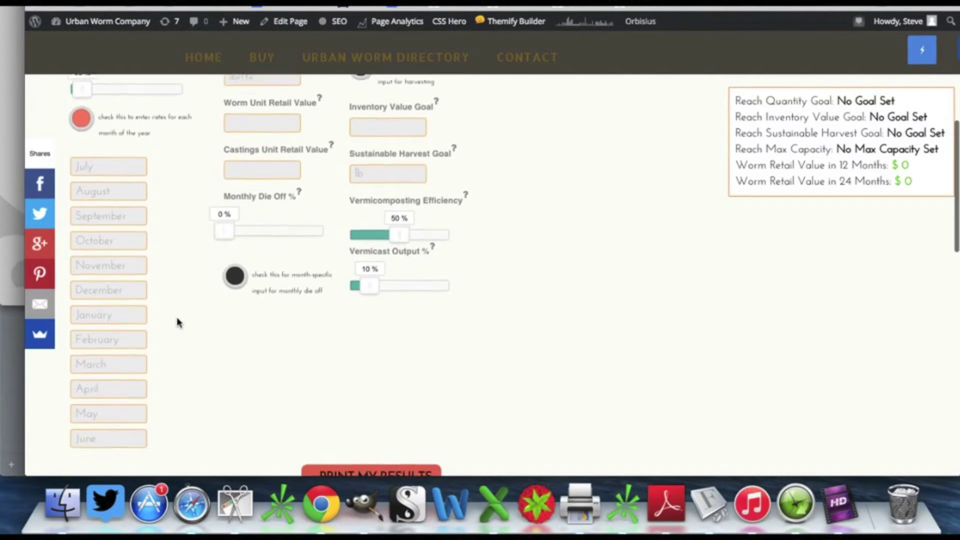
pyautogui.scroll(3, 167, 257)
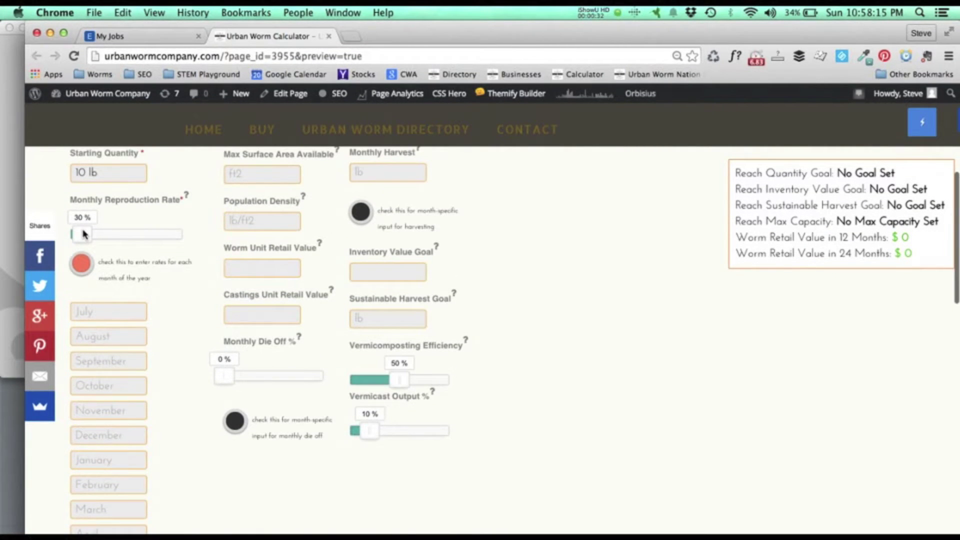
pyautogui.click(90, 310)
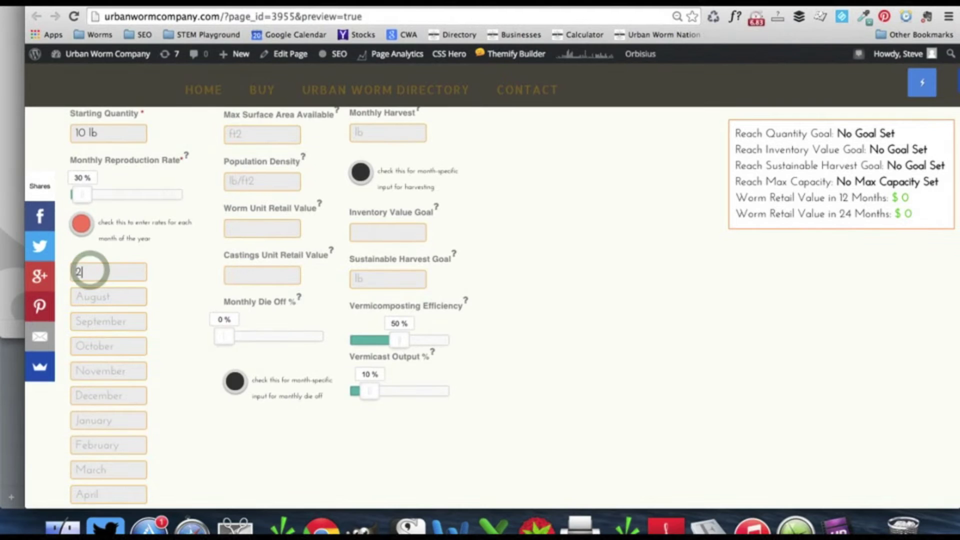
pyautogui.write('25')
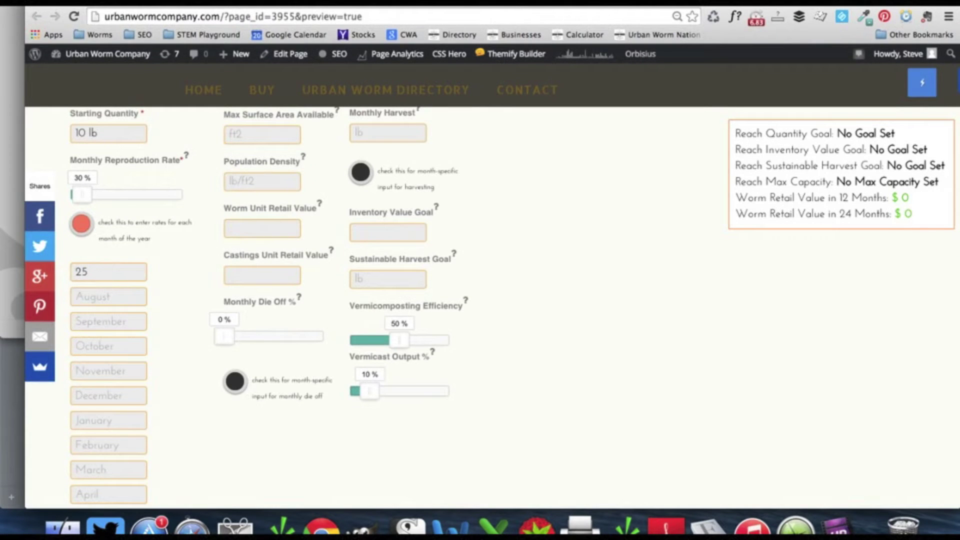
pyautogui.press('Tab')
pyautogui.write('30')
pyautogui.press('Tab')
pyautogui.write('20')
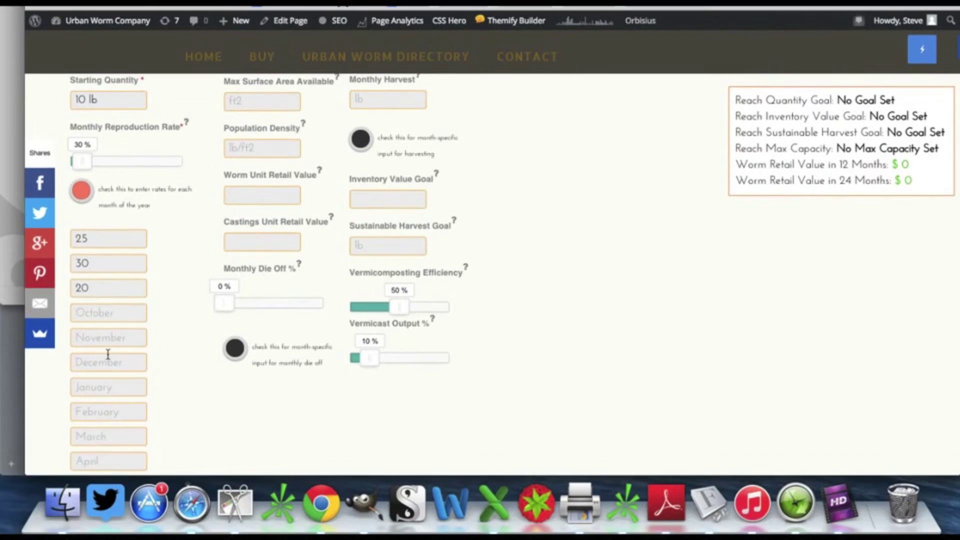
# Switch the month-by-month reproduction rates back off
pyautogui.scroll(-3, 97, 392)
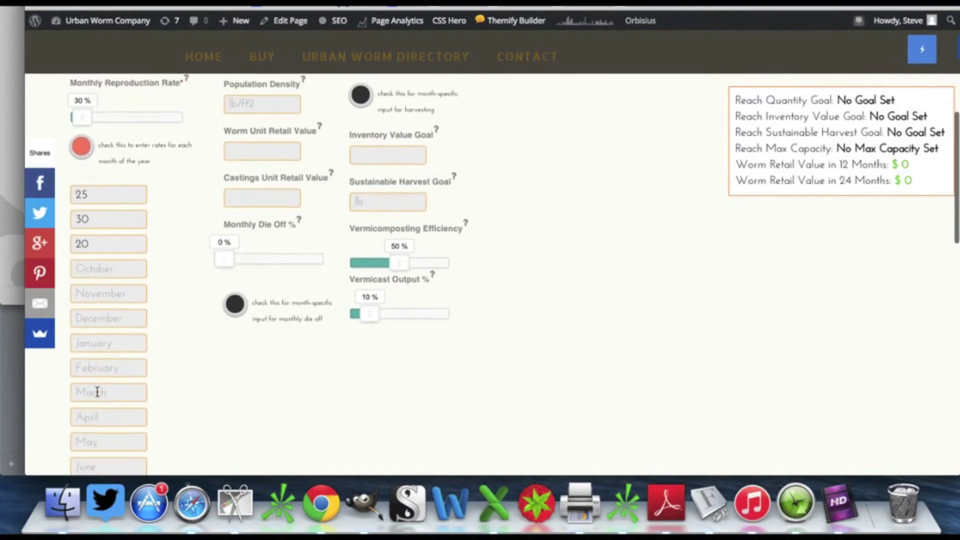
pyautogui.scroll(2, 97, 392)
pyautogui.scroll(-3, 97, 392)
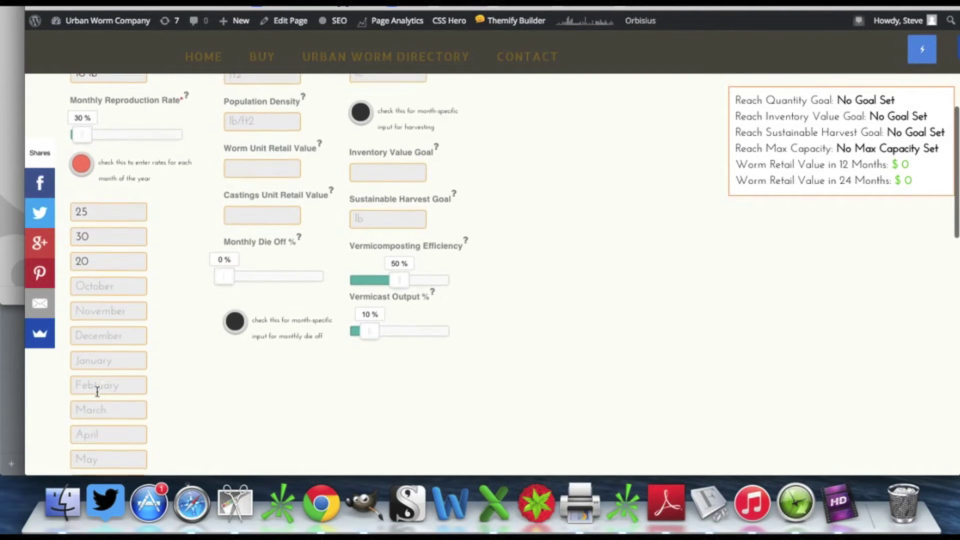
pyautogui.scroll(1, 97, 391)
pyautogui.scroll(-1, 97, 392)
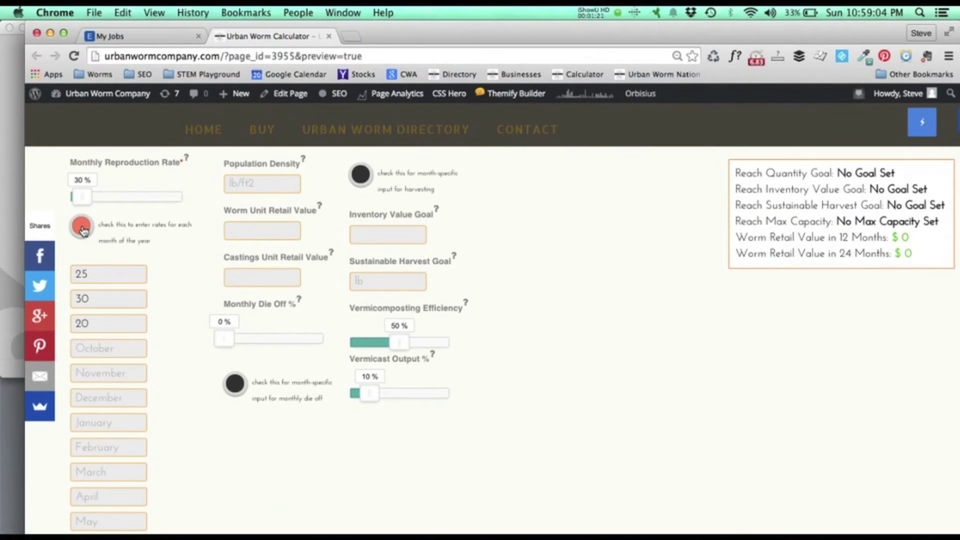
pyautogui.click(82, 227)
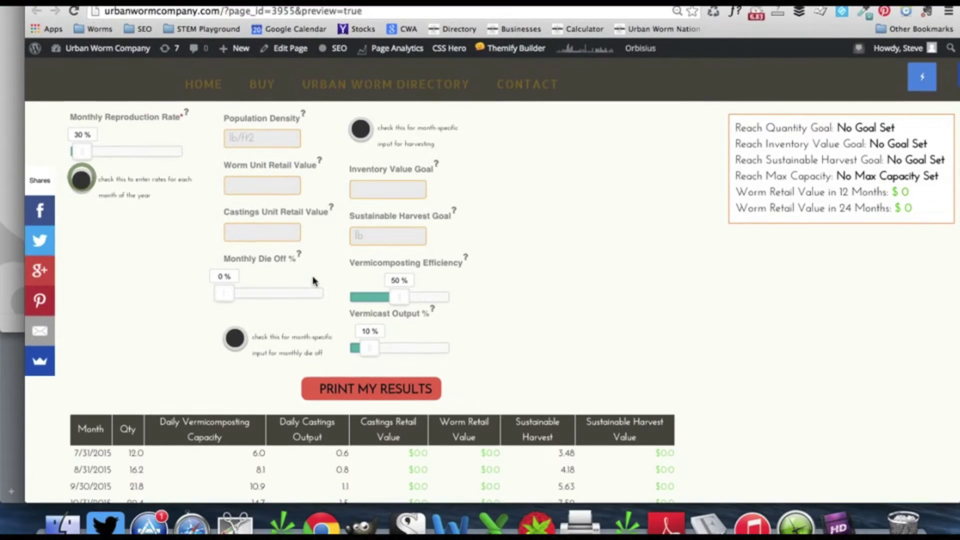
pyautogui.scroll(5, 314, 326)
pyautogui.scroll(-3, 315, 274)
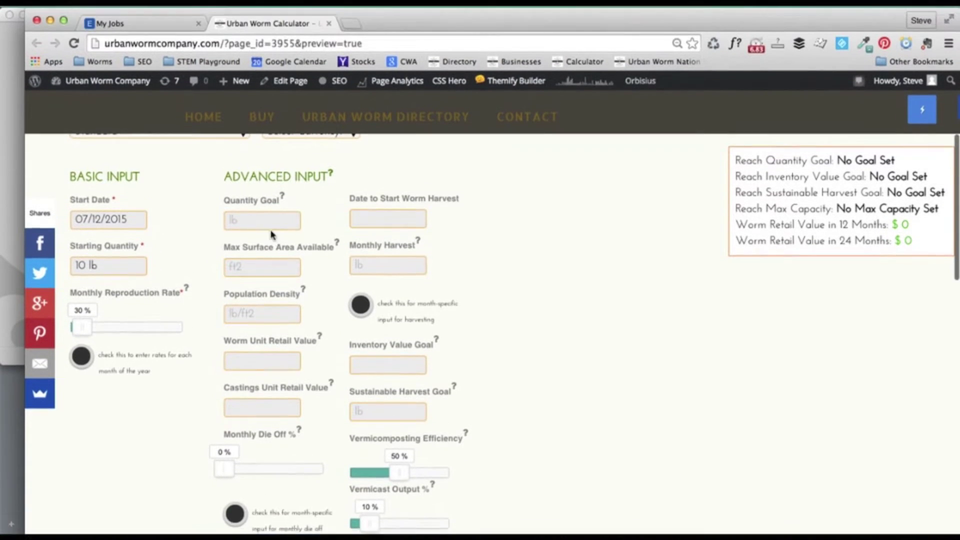
# Enter a 1000 lb quantity goal and highlight the Reach Quantity Goal date, 10/2016
pyautogui.click(263, 221)
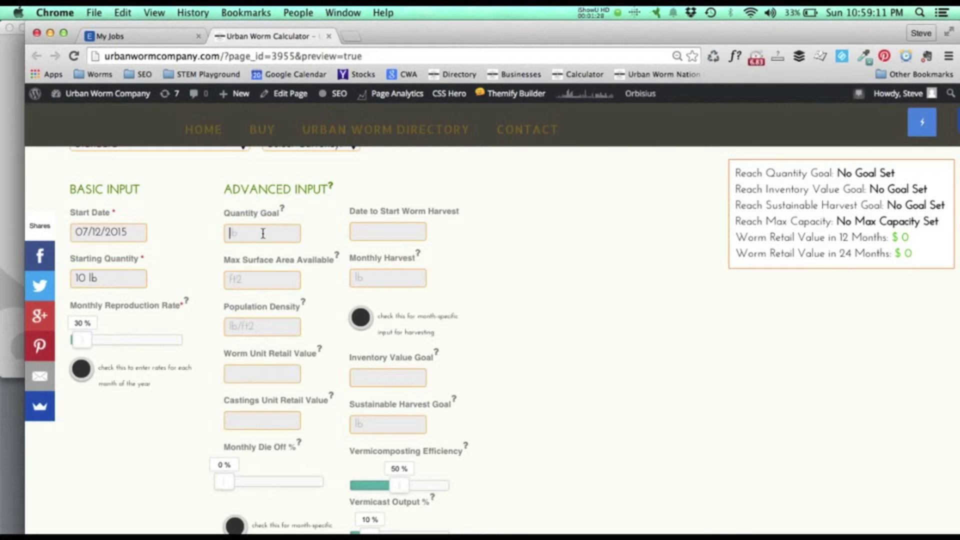
pyautogui.write('1000')
pyautogui.press('Tab')
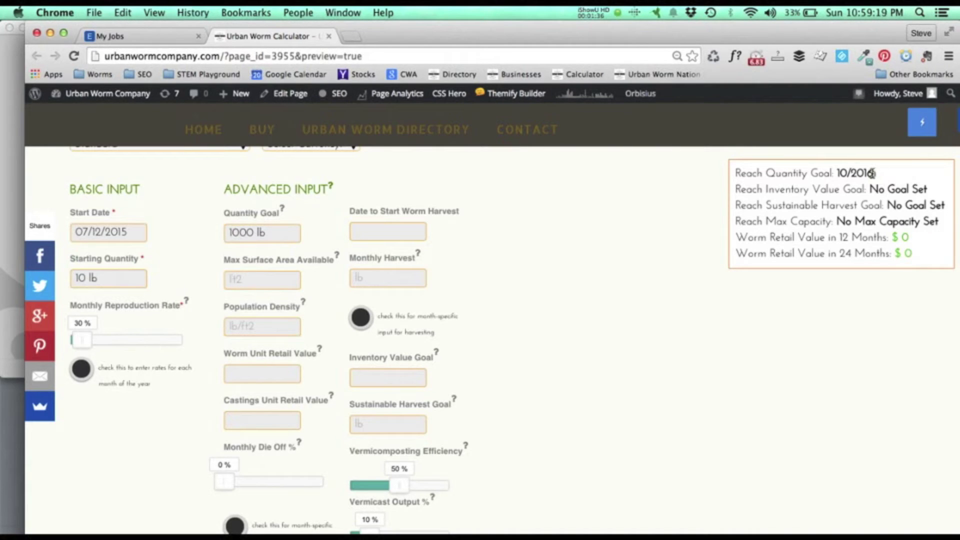
pyautogui.moveTo(871, 173)
pyautogui.mouseDown()
pyautogui.moveTo(737, 174)
pyautogui.moveTo(875, 173)
pyautogui.mouseUp()
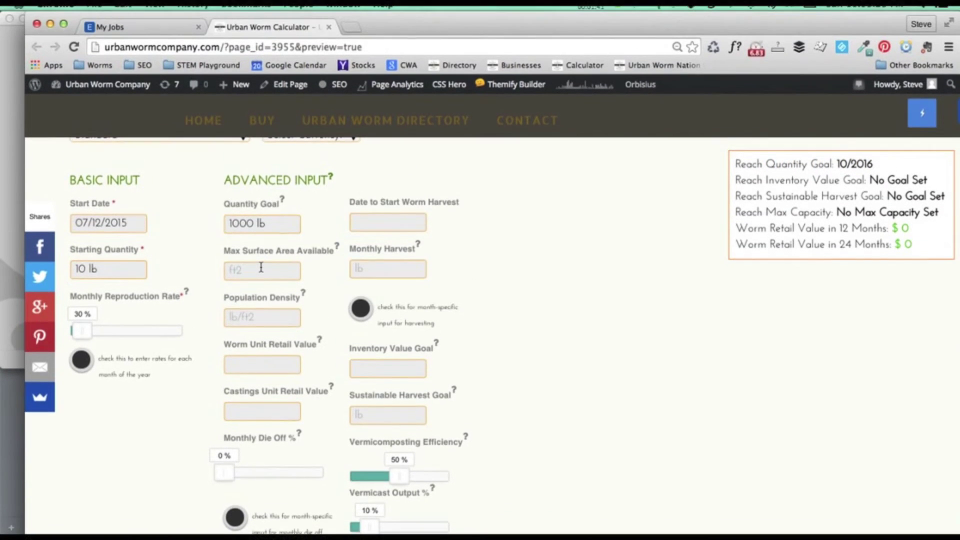
pyautogui.click(260, 278)
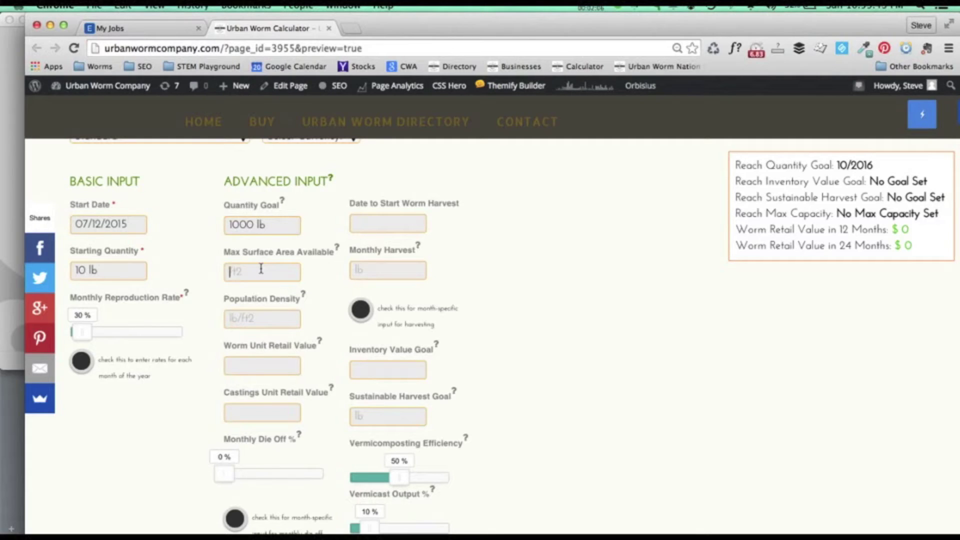
# Enter 500 ft2 max surface area and 1 lb/ft2 density; highlight the Reach Max Capacity date, 8/2016
pyautogui.write('500')
pyautogui.press('Tab')
pyautogui.write('1')
pyautogui.press('Tab')
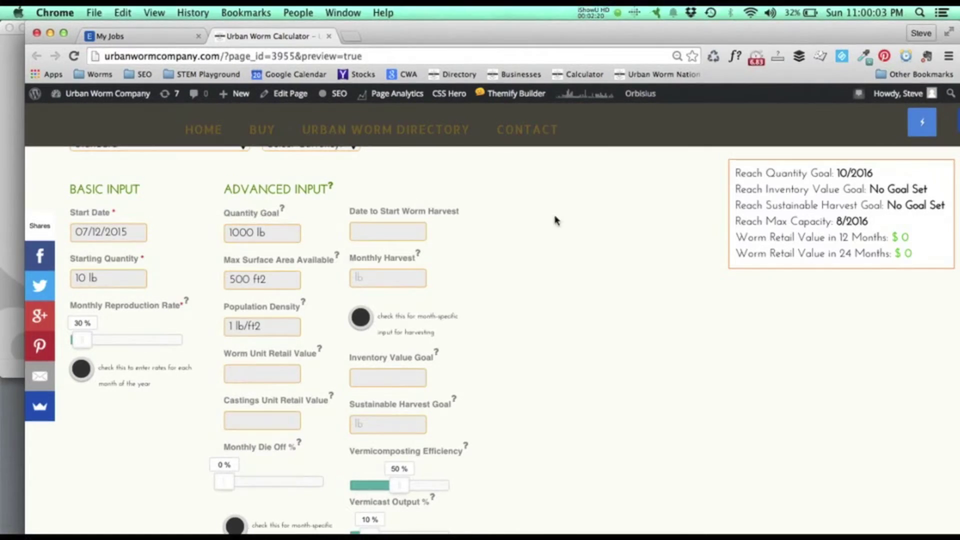
pyautogui.doubleClick(867, 221)
pyautogui.moveTo(867, 221); pyautogui.dragTo(836, 220)
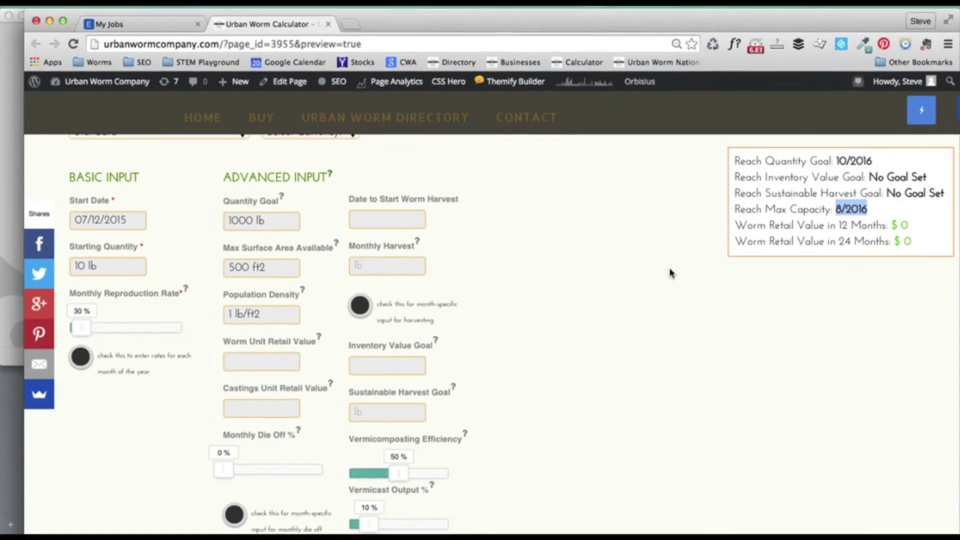
pyautogui.click(687, 260)
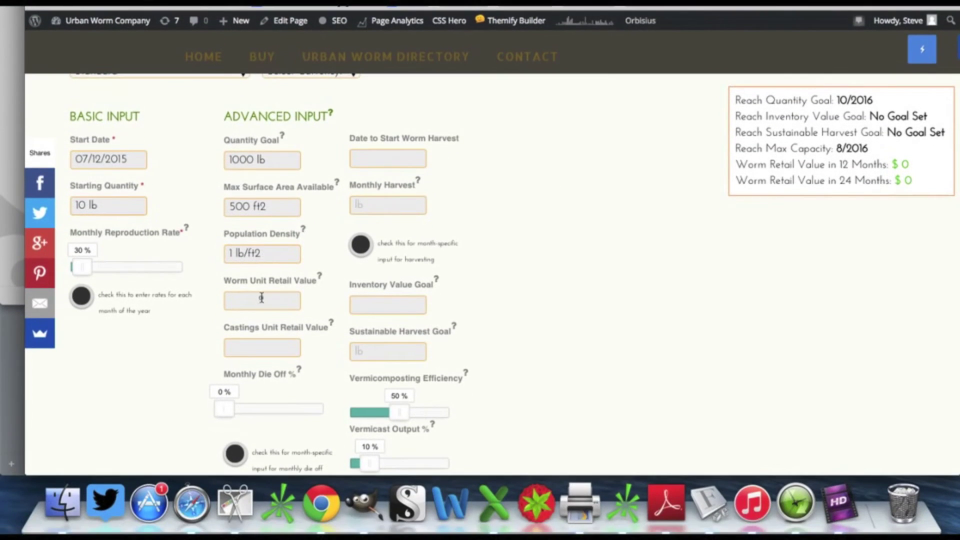
# Set the currency to USD and the worm unit retail value to 20
pyautogui.click(260, 370)
pyautogui.write('20')
pyautogui.click(262, 347)
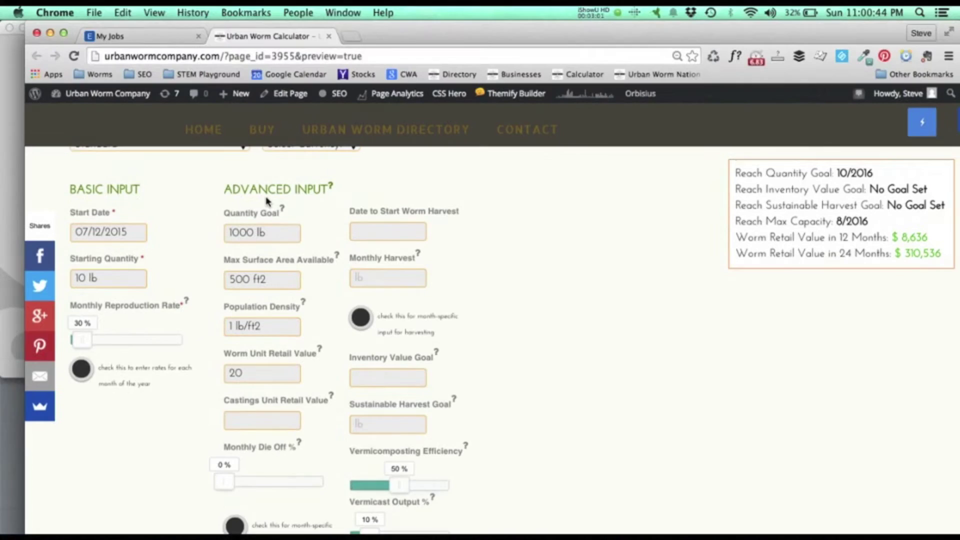
pyautogui.scroll(3, 318, 137)
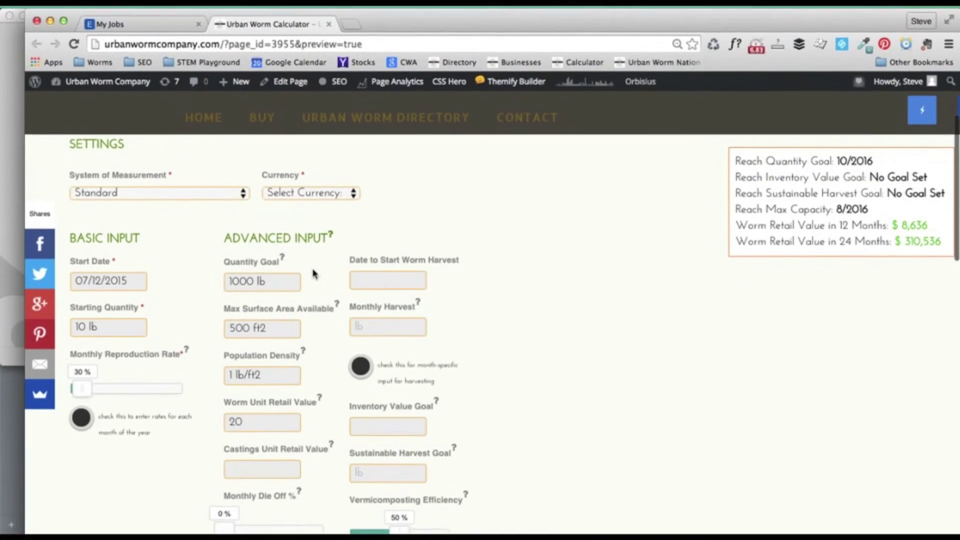
pyautogui.click(317, 209)
pyautogui.click(310, 221)
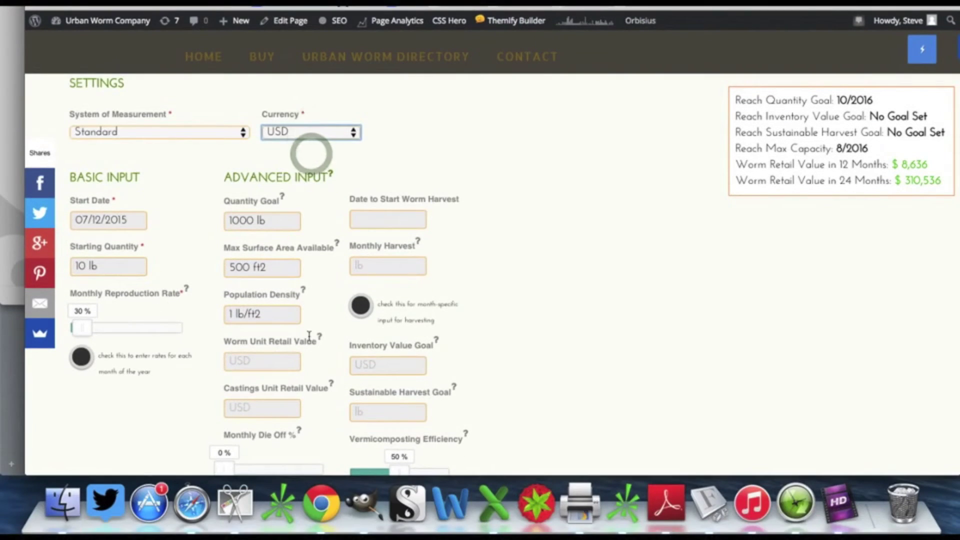
pyautogui.click(267, 360)
pyautogui.write('20')
pyautogui.press('Tab')
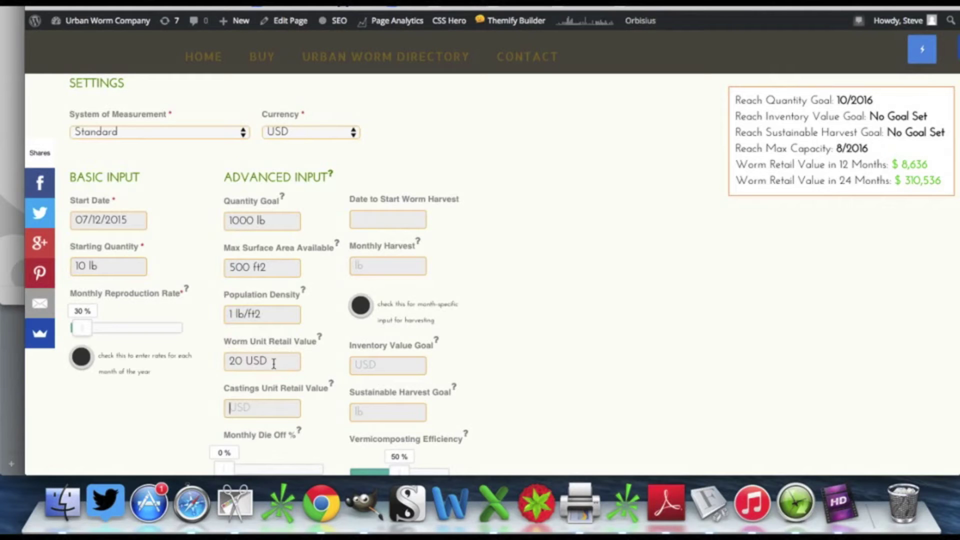
# Set the castings unit retail value to 2 USD
pyautogui.click(254, 410)
pyautogui.click(255, 412)
pyautogui.write('2')
pyautogui.press('Tab')
pyautogui.click(569, 341)
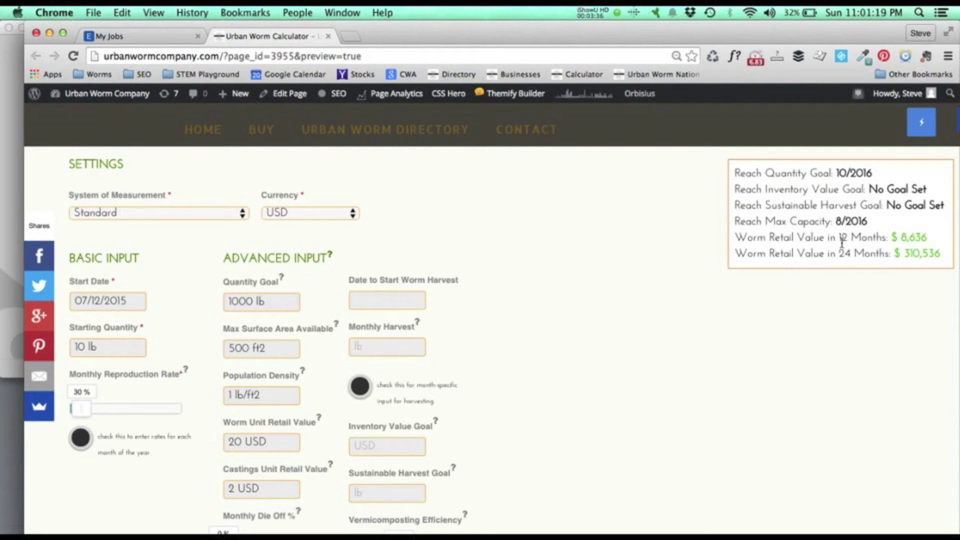
# Review the projected worm retail values: $8,636 at 12 months and $310,536 at 24
pyautogui.scroll(-4, 518, 392)
pyautogui.scroll(3, 518, 392)
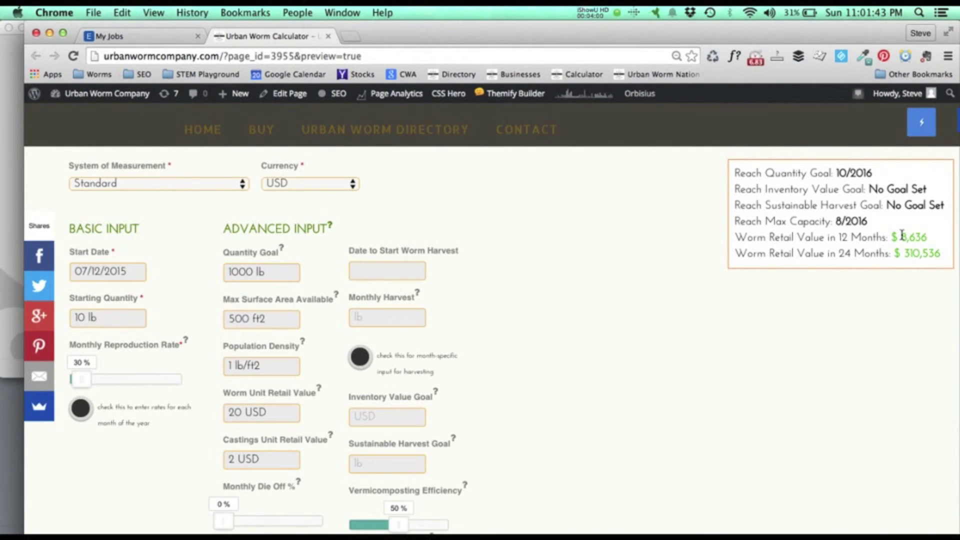
pyautogui.moveTo(902, 235); pyautogui.dragTo(928, 233)
pyautogui.click(927, 235)
pyautogui.click(905, 255)
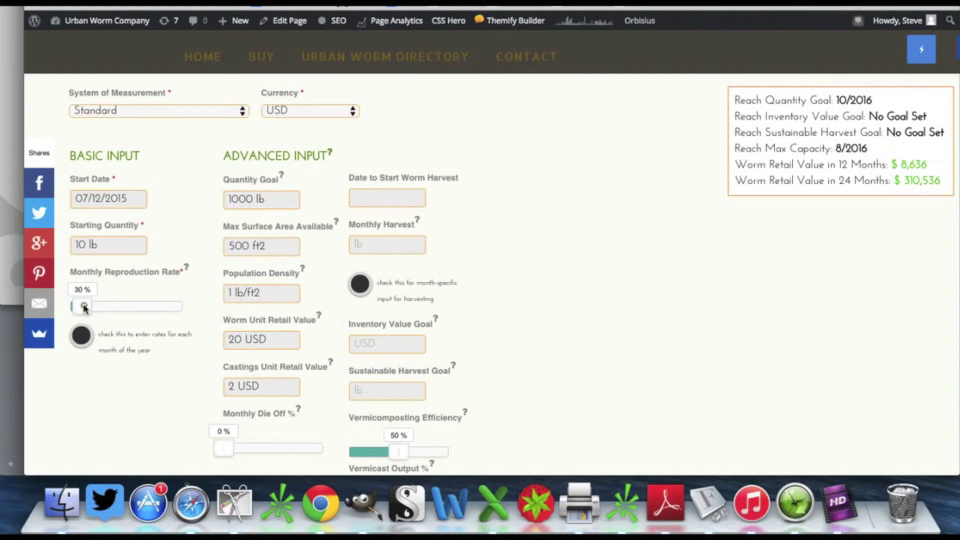
pyautogui.moveTo(85, 308); pyautogui.dragTo(83, 310)
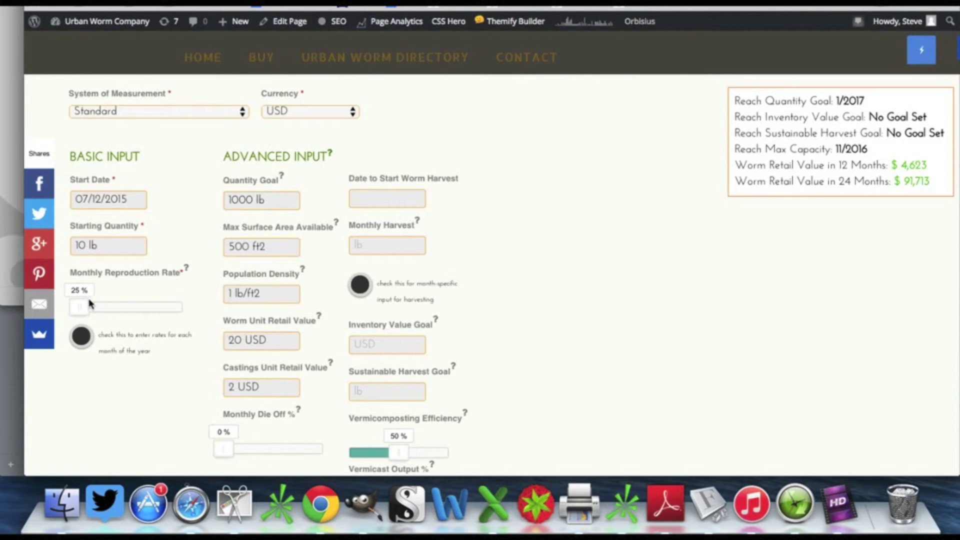
pyautogui.moveTo(82, 306); pyautogui.dragTo(86, 307)
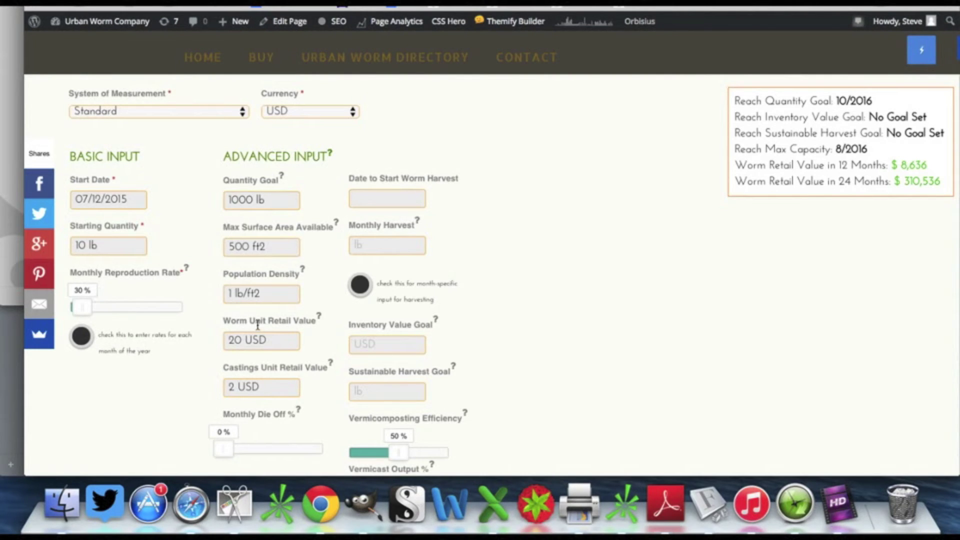
# Raise the Monthly Die Off slider from 0% to 5%
pyautogui.scroll(-1, 283, 338)
pyautogui.scroll(-1, 283, 338)
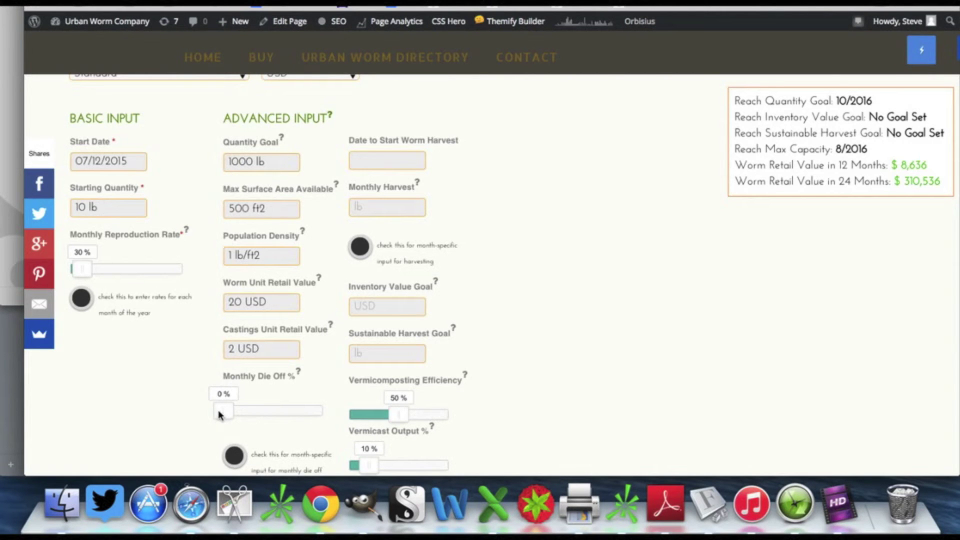
pyautogui.moveTo(219, 414); pyautogui.dragTo(224, 414)
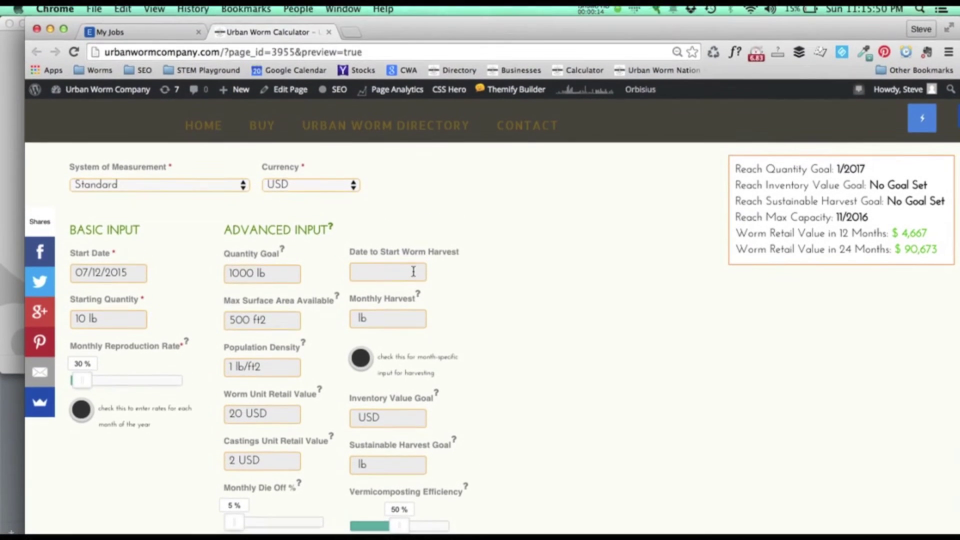
# Set the harvest start date to 05/31/2016 and enter 10 as the monthly harvest
pyautogui.click(411, 237)
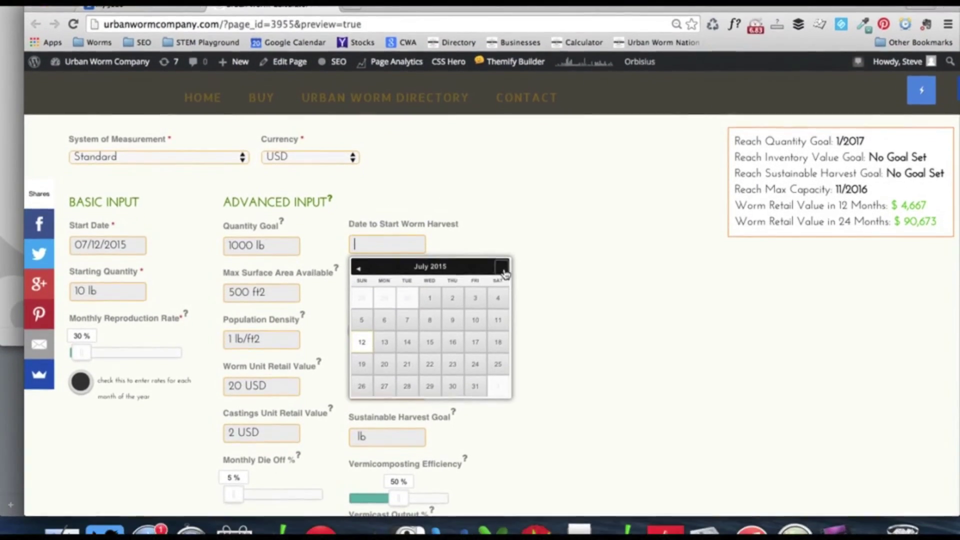
pyautogui.click(503, 295)
pyautogui.click(503, 294)
pyautogui.click(503, 295)
pyautogui.click(503, 272)
pyautogui.click(503, 272)
pyautogui.click(503, 271)
pyautogui.click(503, 272)
pyautogui.click(503, 271)
pyautogui.click(503, 272)
pyautogui.click(503, 271)
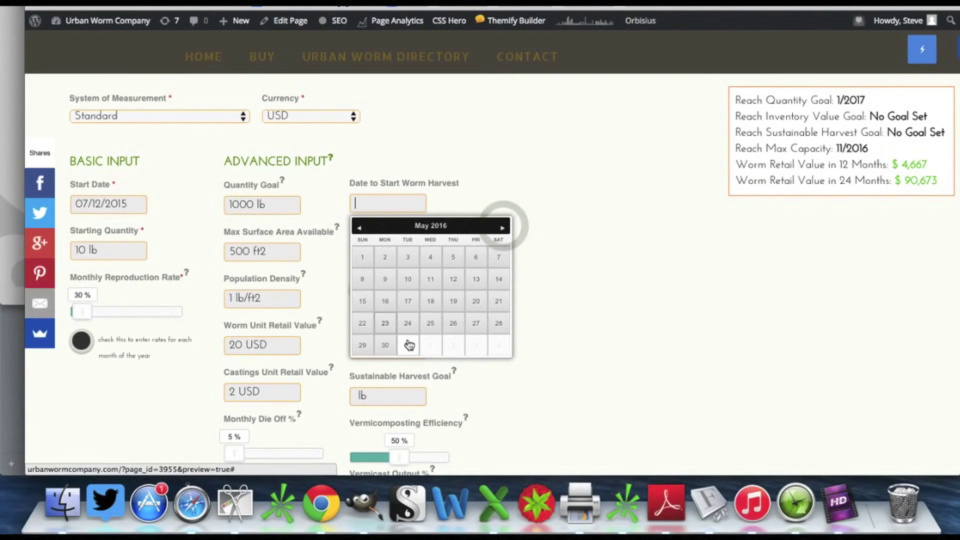
pyautogui.click(407, 389)
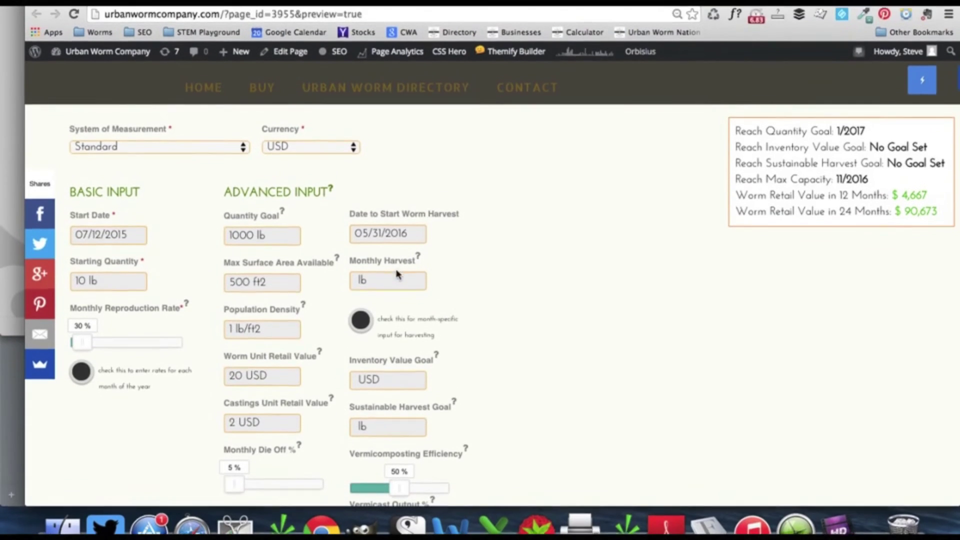
pyautogui.click(364, 271)
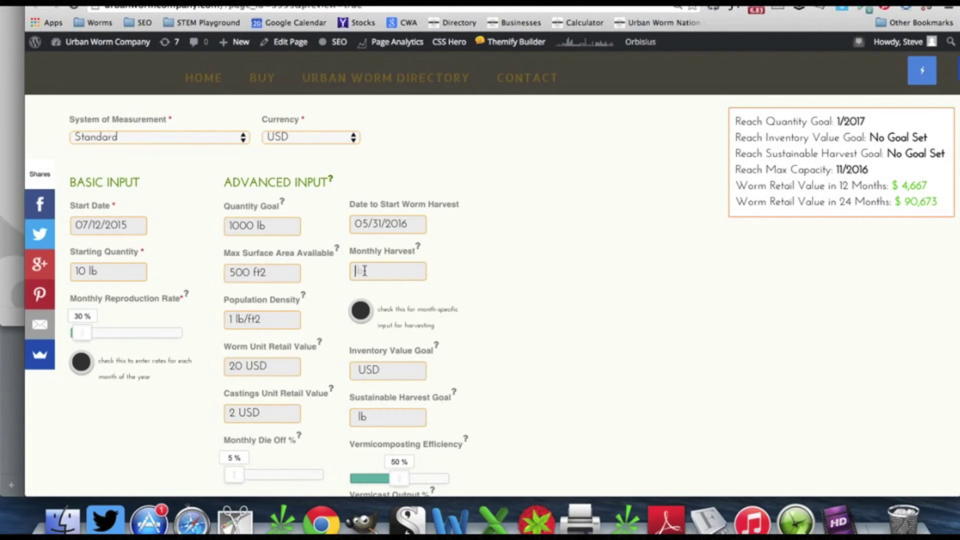
pyautogui.write('10')
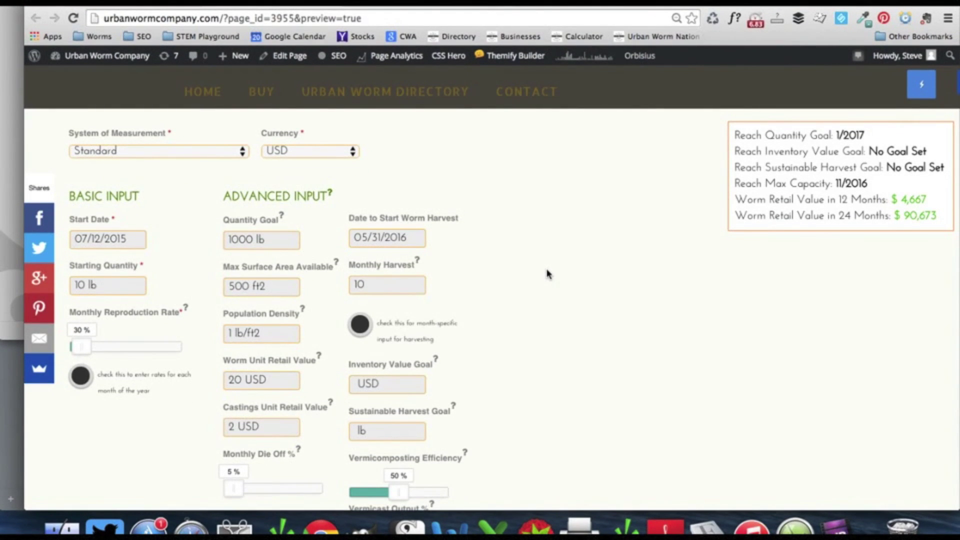
# Apply the 10 lb monthly harvest, then toggle month-specific harvest amounts on and back off
pyautogui.click(549, 274)
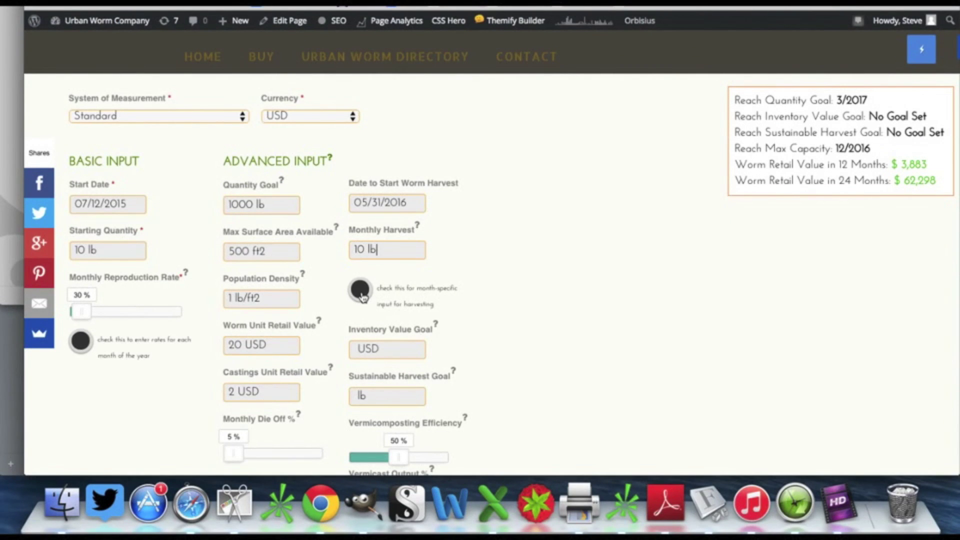
pyautogui.click(361, 291)
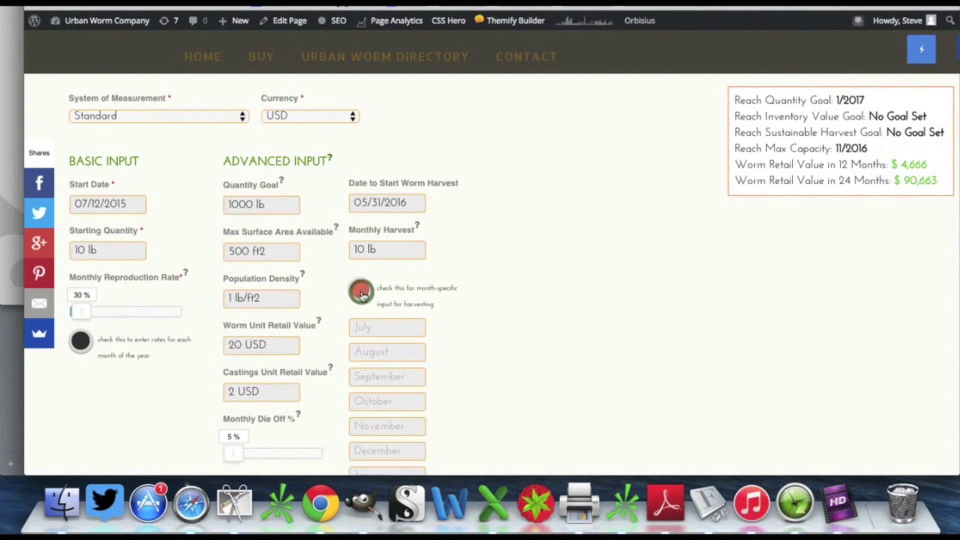
pyautogui.scroll(-3, 495, 355)
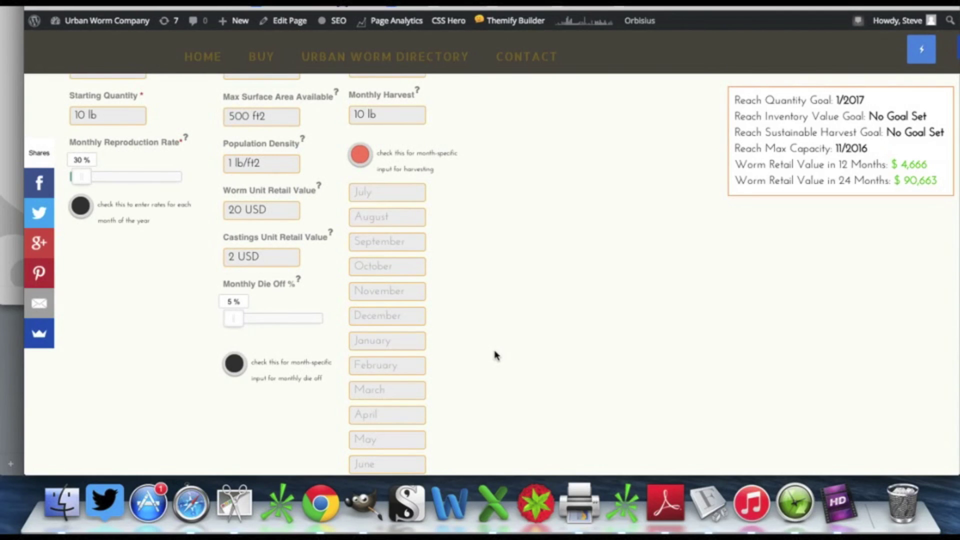
pyautogui.scroll(2, 496, 355)
pyautogui.scroll(-1, 495, 355)
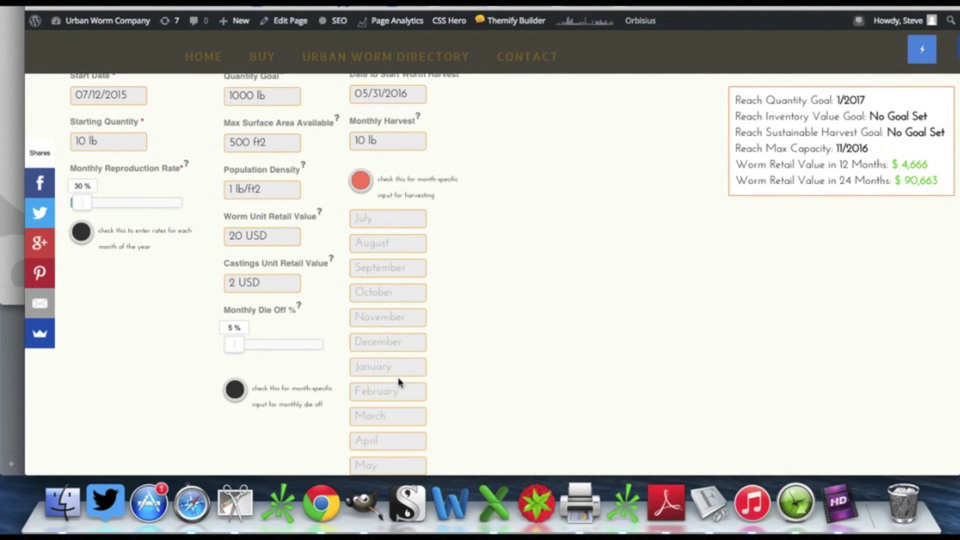
pyautogui.scroll(3, 518, 400)
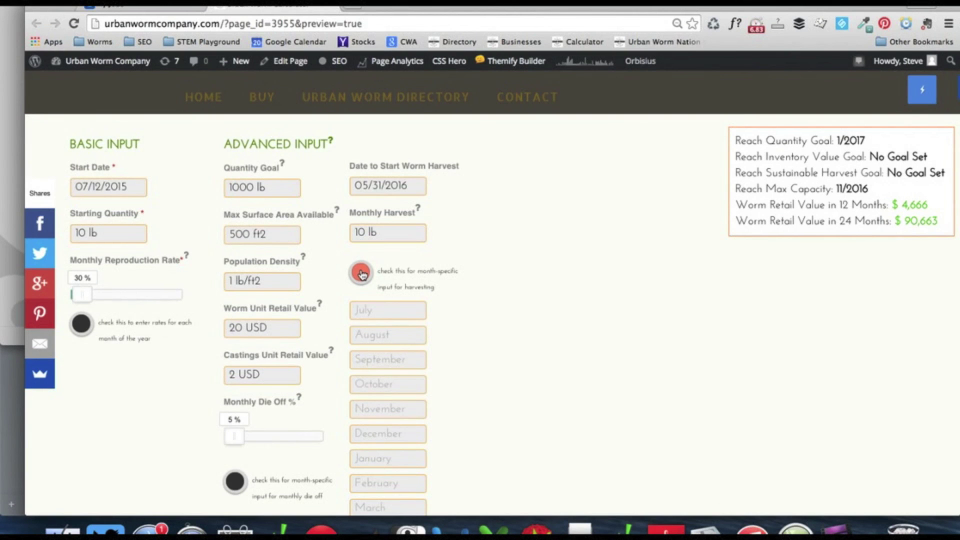
pyautogui.click(361, 273)
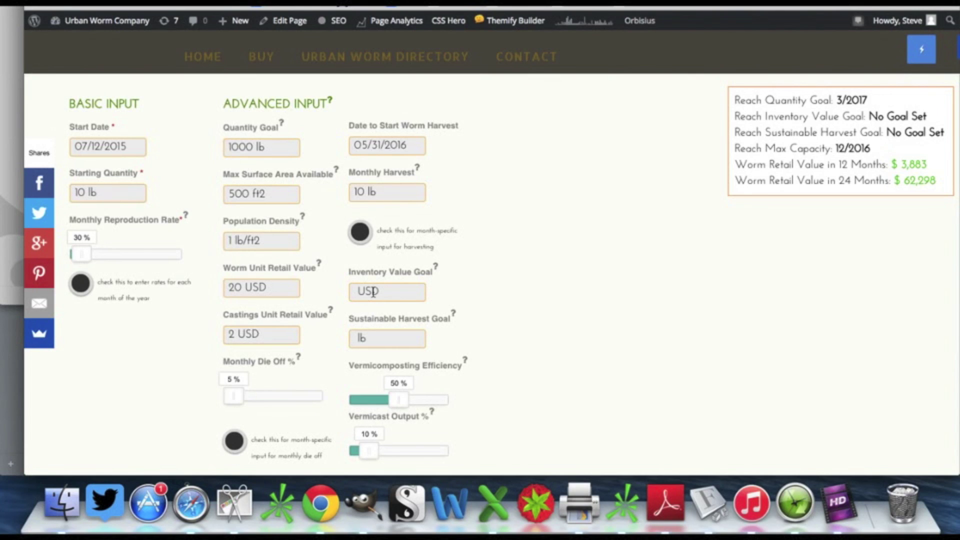
# Enter 50000 USD as the inventory value goal, projected for 7/2017
pyautogui.click(355, 291)
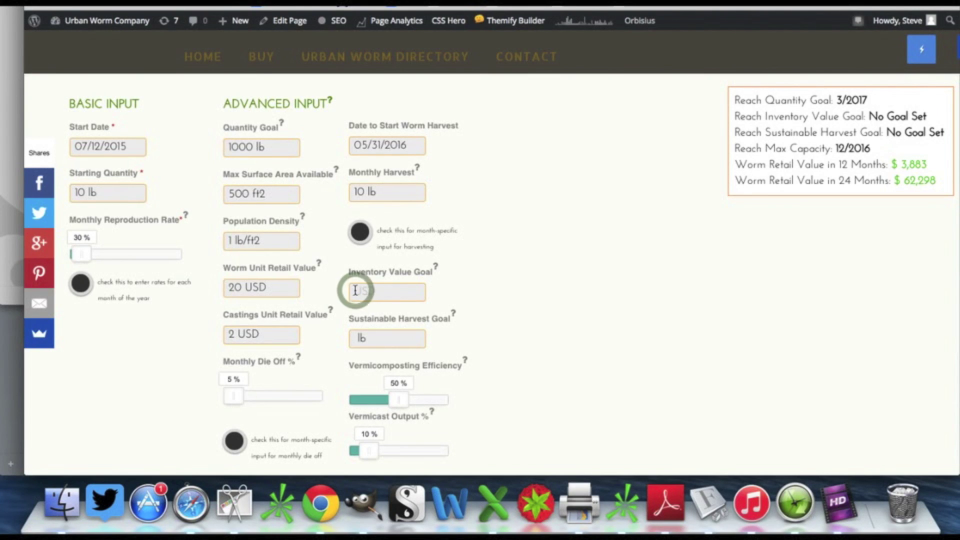
pyautogui.write('5')
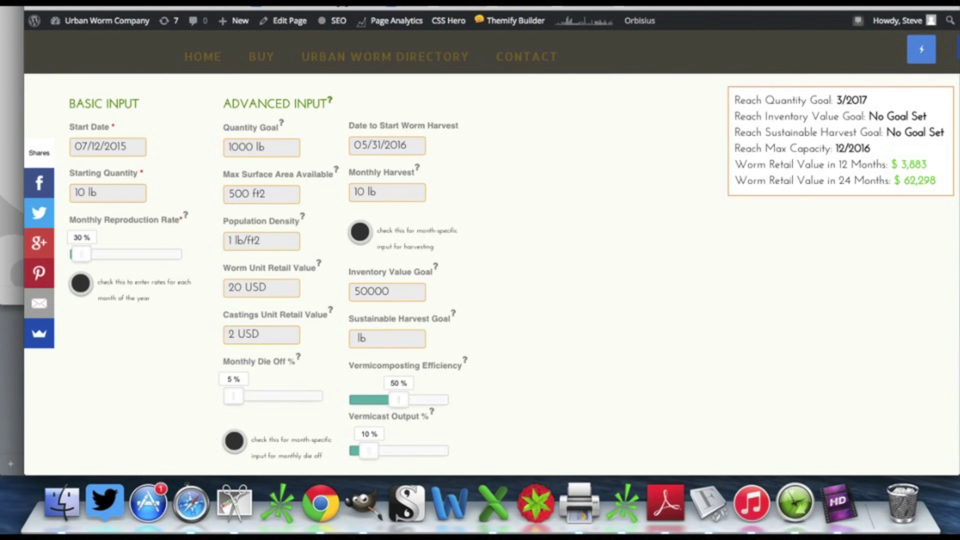
pyautogui.write('0000')
pyautogui.press('Tab')
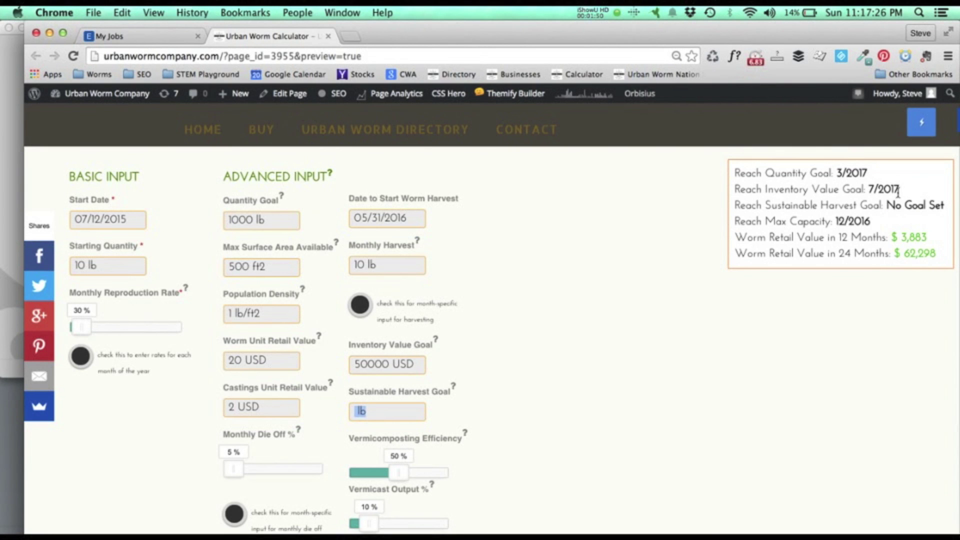
# Try a 25% reproduction rate (inventory goal 4/2018), then raise it to 40%
pyautogui.doubleClick(898, 188)
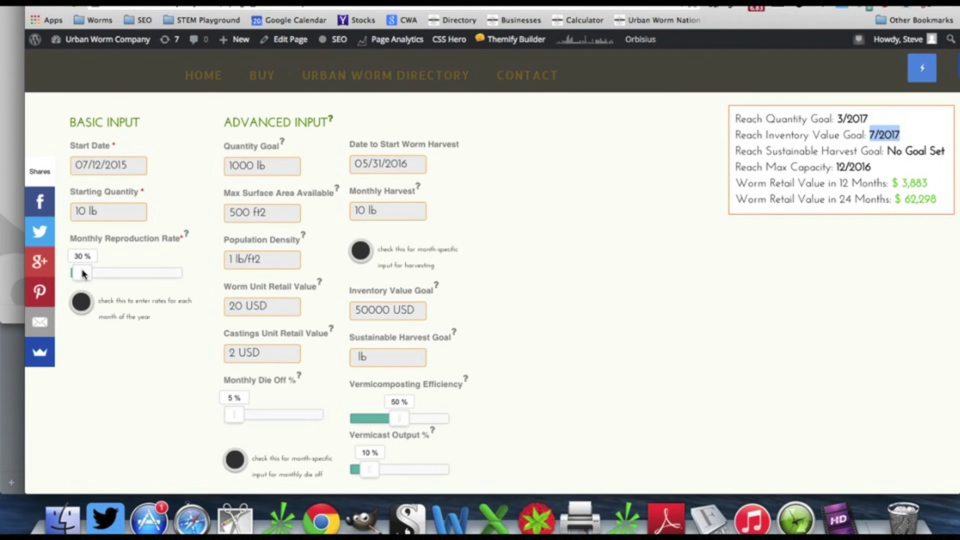
pyautogui.moveTo(81, 272); pyautogui.dragTo(80, 273)
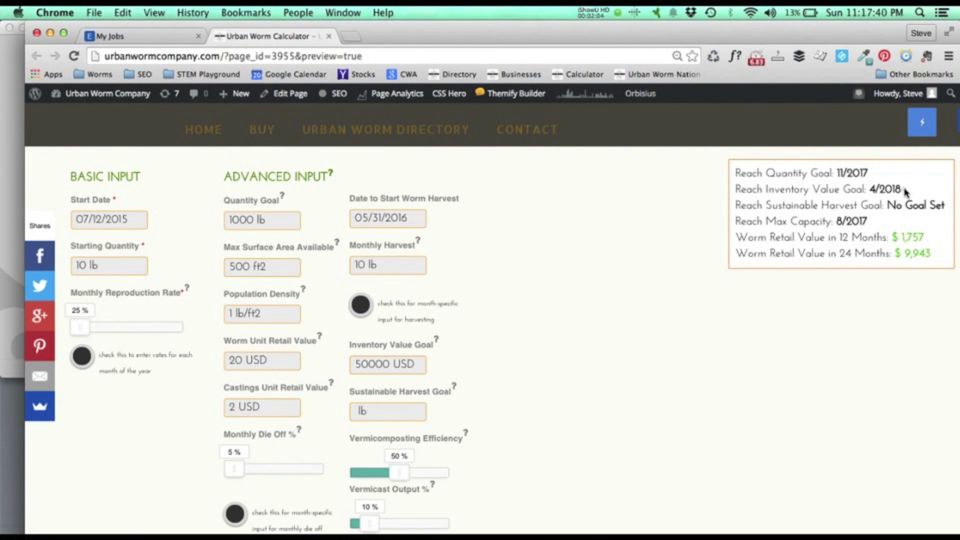
pyautogui.moveTo(903, 190); pyautogui.dragTo(871, 193)
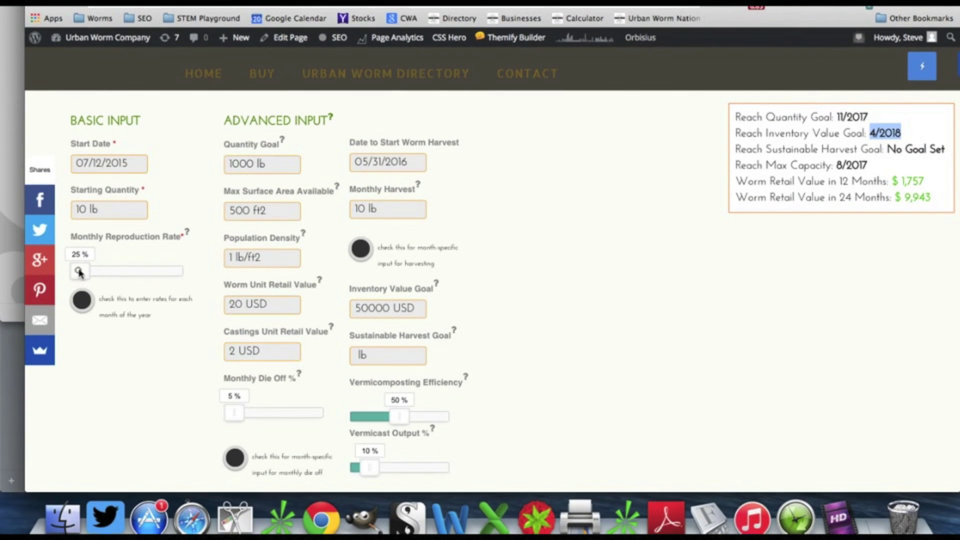
pyautogui.moveTo(79, 271); pyautogui.dragTo(84, 273)
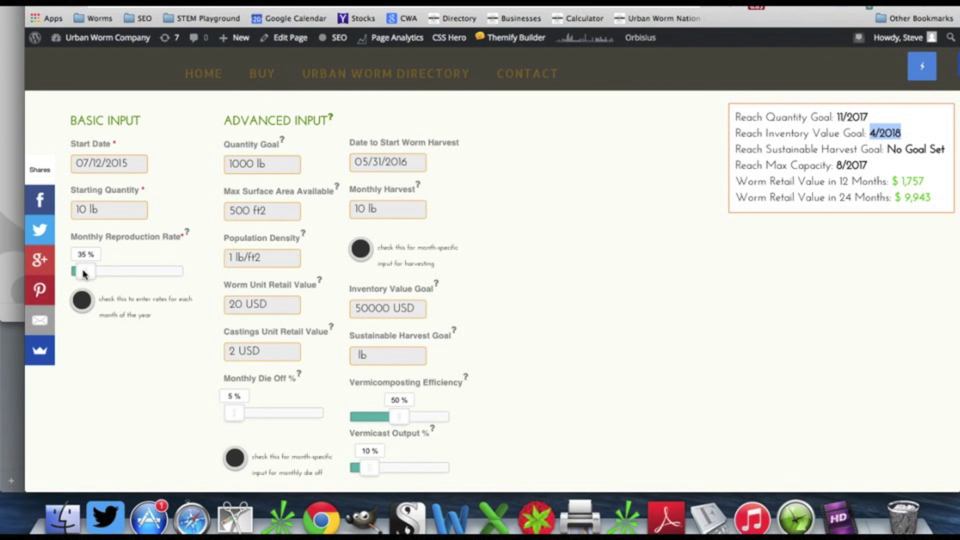
pyautogui.moveTo(84, 273); pyautogui.dragTo(88, 274)
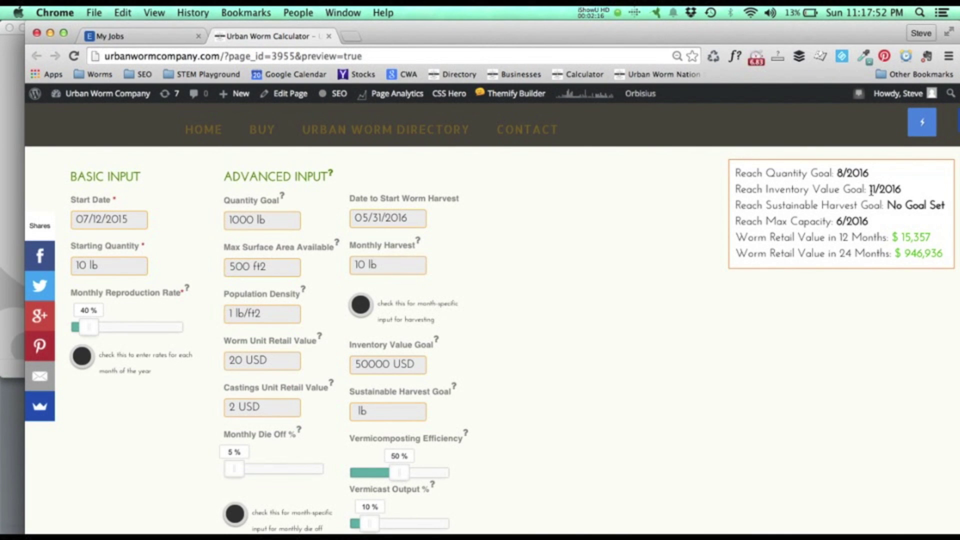